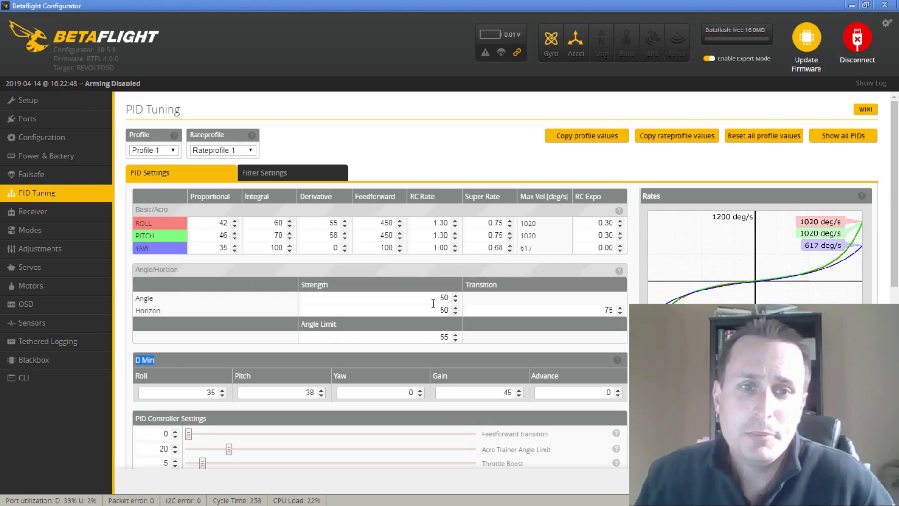
# - Examine the D Min roll, pitch and gain settings and compare them with the roll and pitch Derivative values
pyautogui.doubleClick(214, 393)
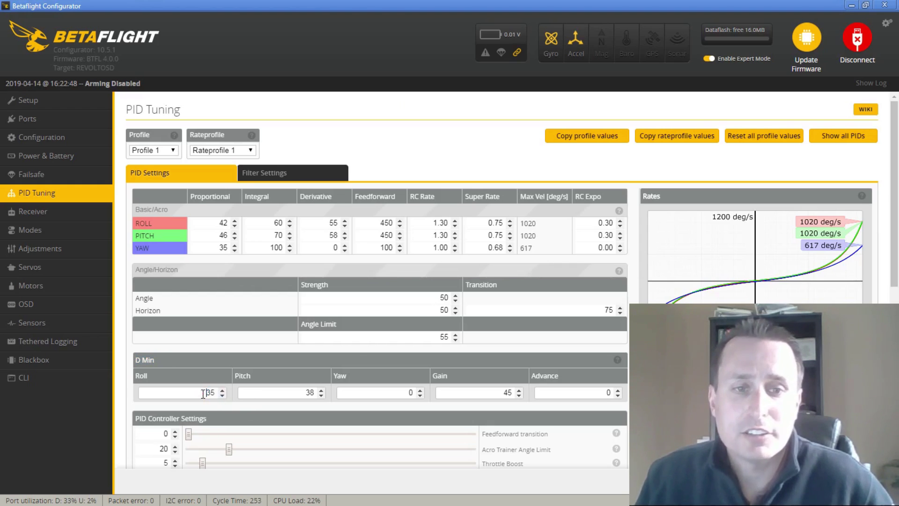
pyautogui.click(306, 395)
pyautogui.doubleClick(307, 395)
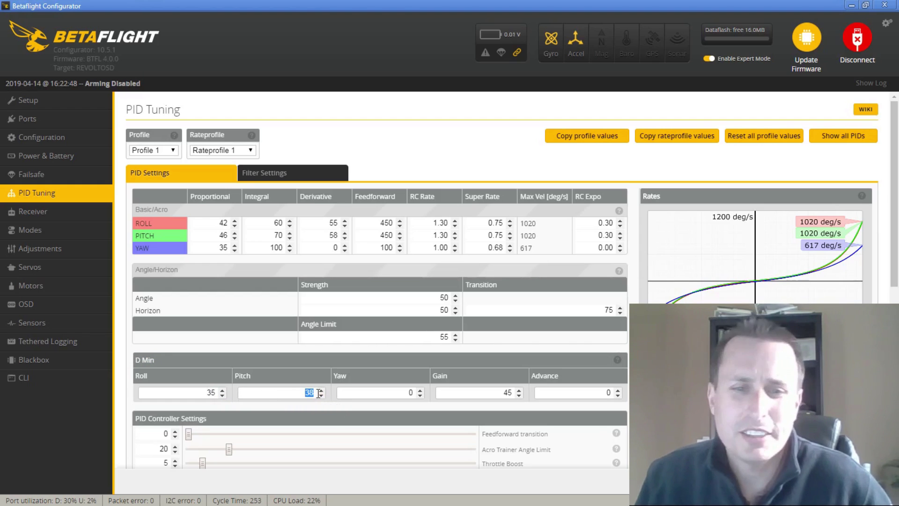
pyautogui.click(502, 393)
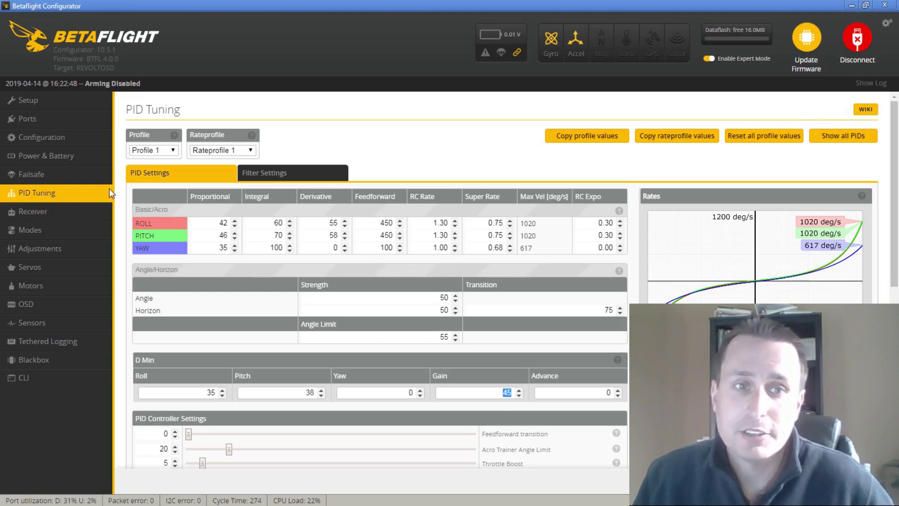
pyautogui.click(504, 392)
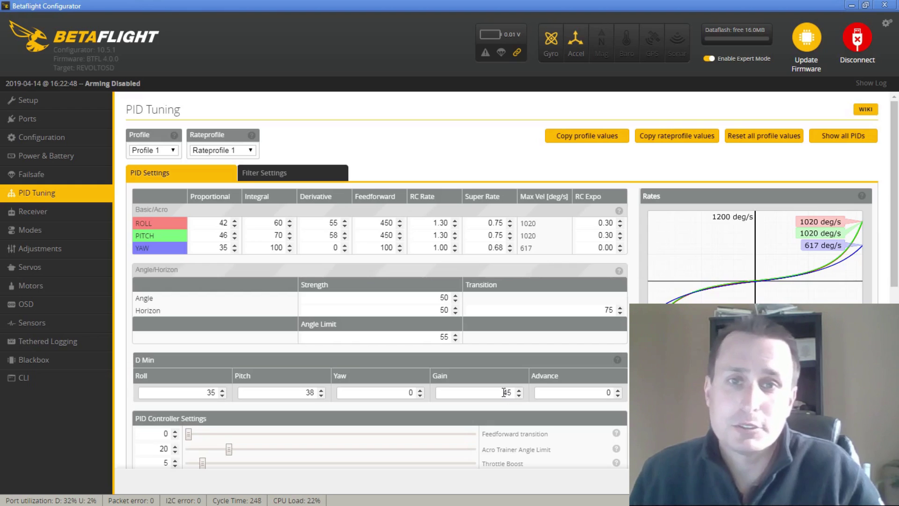
pyautogui.doubleClick(209, 393)
pyautogui.doubleClick(310, 394)
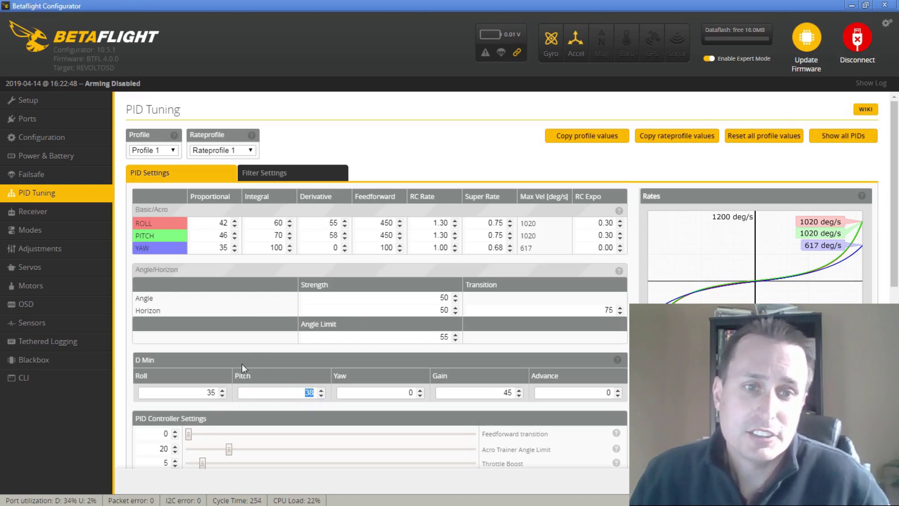
pyautogui.moveTo(211, 393); pyautogui.dragTo(217, 394)
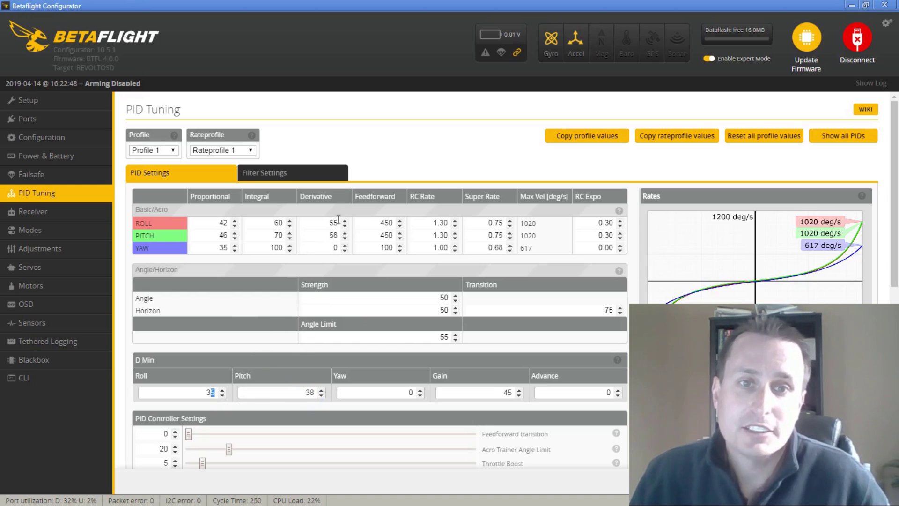
pyautogui.moveTo(328, 222); pyautogui.dragTo(343, 237)
# - Switch to the D_min comparison PDF in PDF-XChange Editor and examine the PID error plots and prop wash sections of both flights
pyautogui.hotkey('alt', 'Tab')
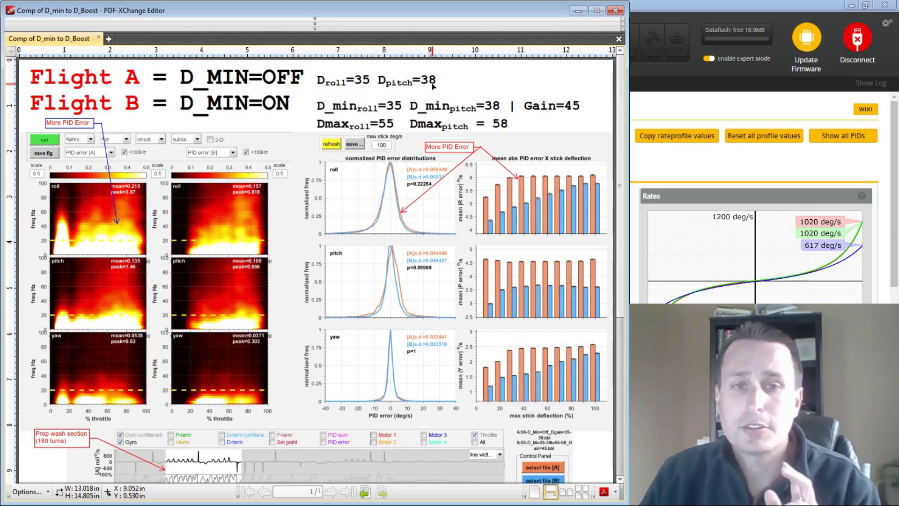
pyautogui.scroll(-5, 379, 182)
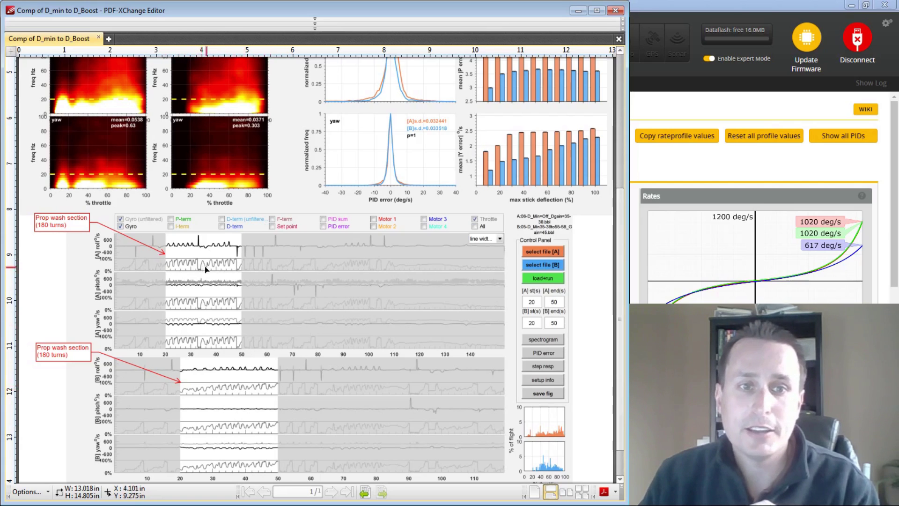
pyautogui.scroll(10, 291, 178)
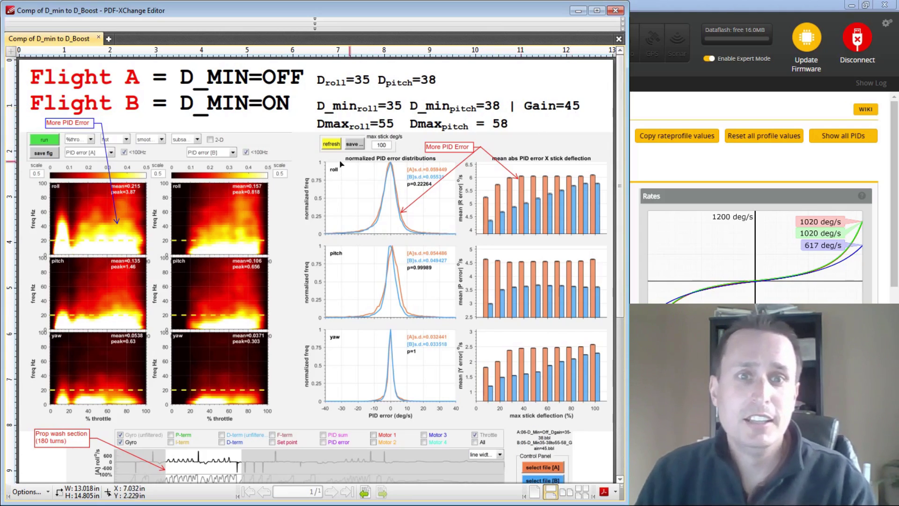
# - Switch back to Betaflight Configurator and check the roll and pitch Derivative values
pyautogui.hotkey('alt', 'Tab')
pyautogui.click(330, 222)
pyautogui.click(329, 235)
# - Return to the comparison PDF in PDF-XChange Editor and review the Flight A and Flight B settings against their PID error plots
pyautogui.hotkey('alt', 'Tab')
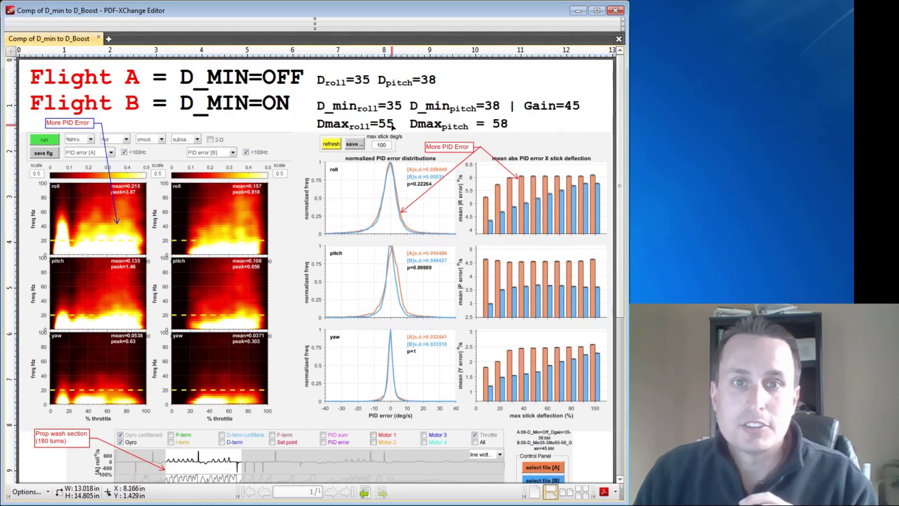
pyautogui.scroll(-3, 622, 203)
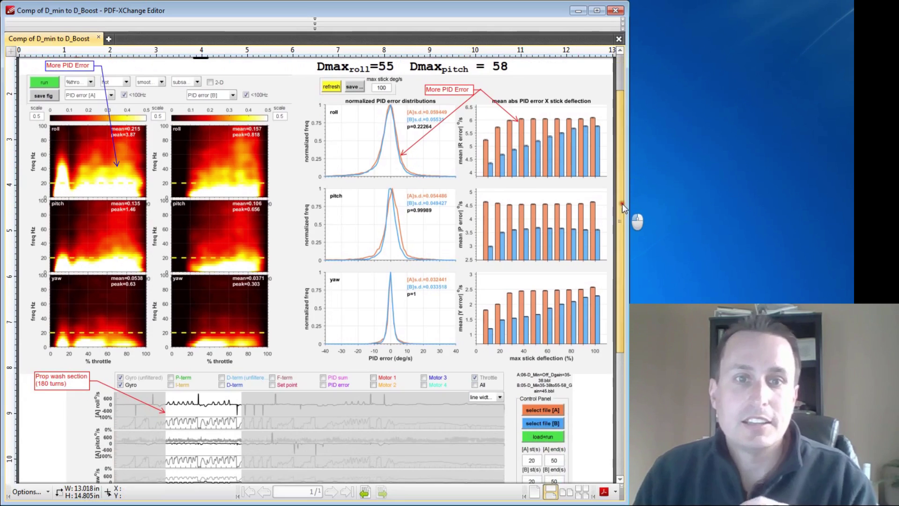
pyautogui.scroll(2, 622, 202)
# - Switch to Blackbox Explorer and examine the D-Min-off log's roll and pitch error traces around 25.5 seconds
pyautogui.hotkey('alt', 'Tab')
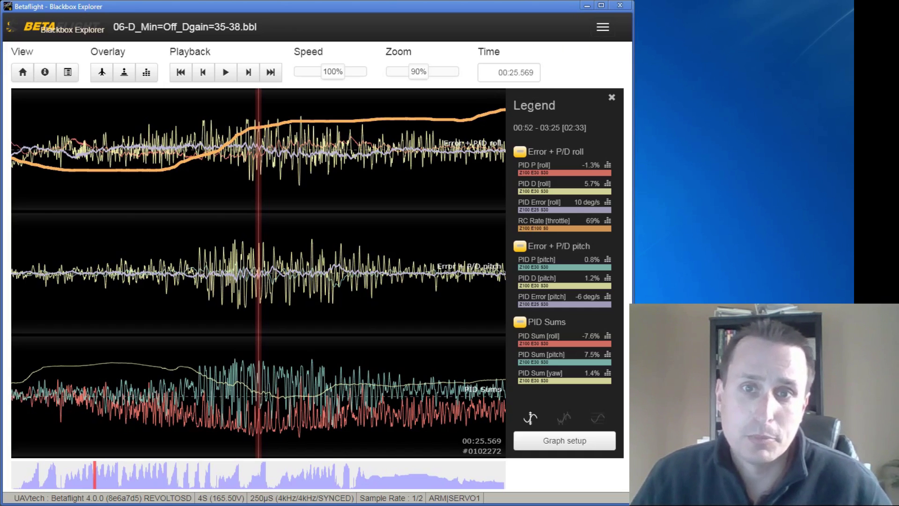
pyautogui.moveTo(311, 190); pyautogui.dragTo(399, 170)
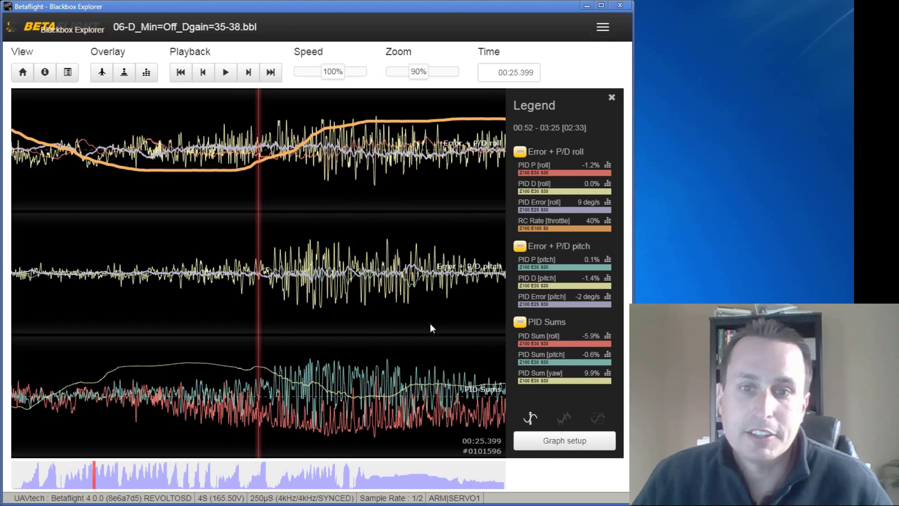
pyautogui.moveTo(430, 323); pyautogui.dragTo(408, 324)
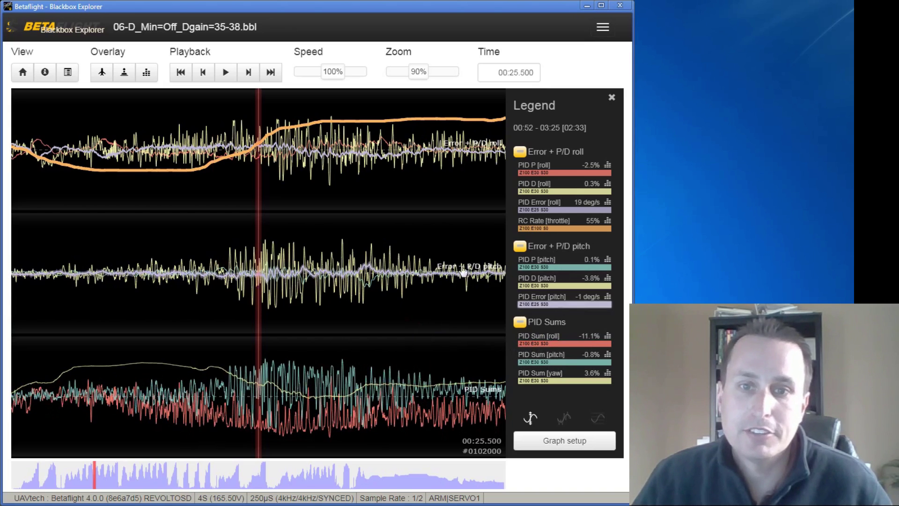
pyautogui.moveTo(390, 307); pyautogui.dragTo(338, 222)
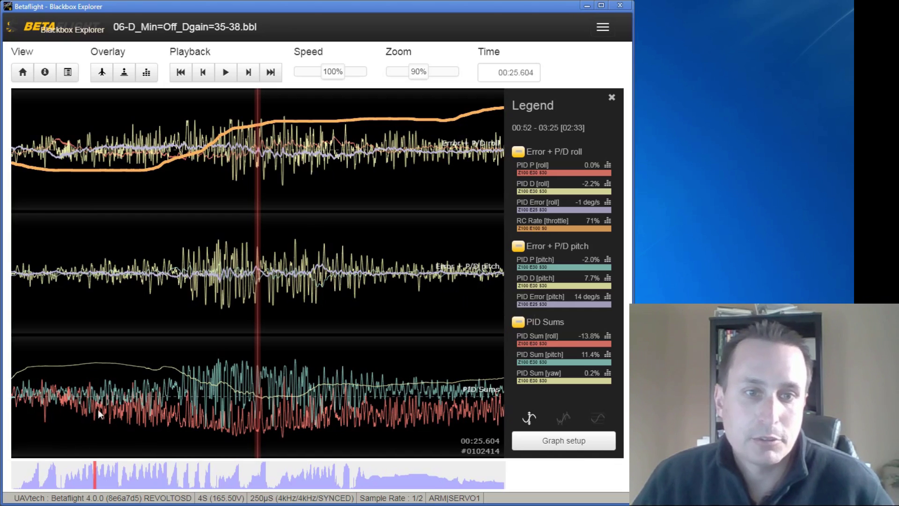
# - Compare the PID error and D-term traces at other throttle rises in the log, between about 23 and 27 seconds
pyautogui.scroll(5, 112, 361)
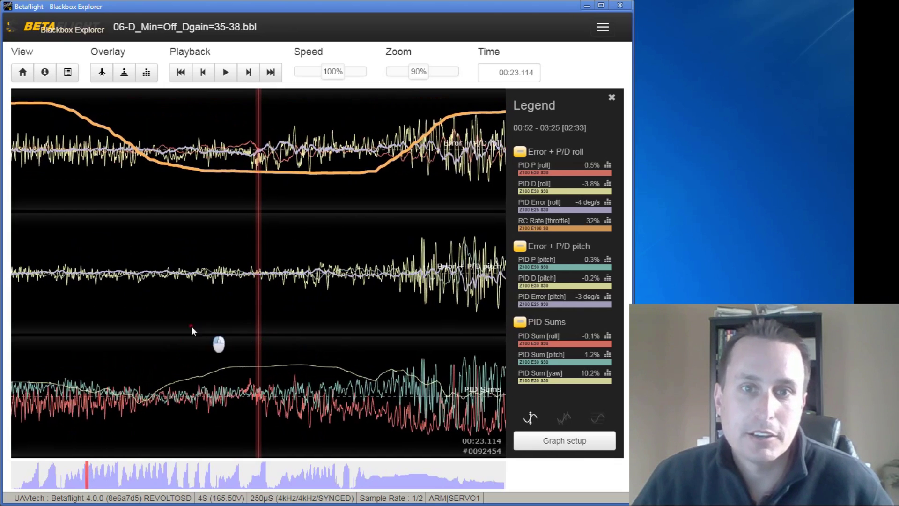
pyautogui.scroll(-1, 191, 326)
pyautogui.scroll(-3, 328, 195)
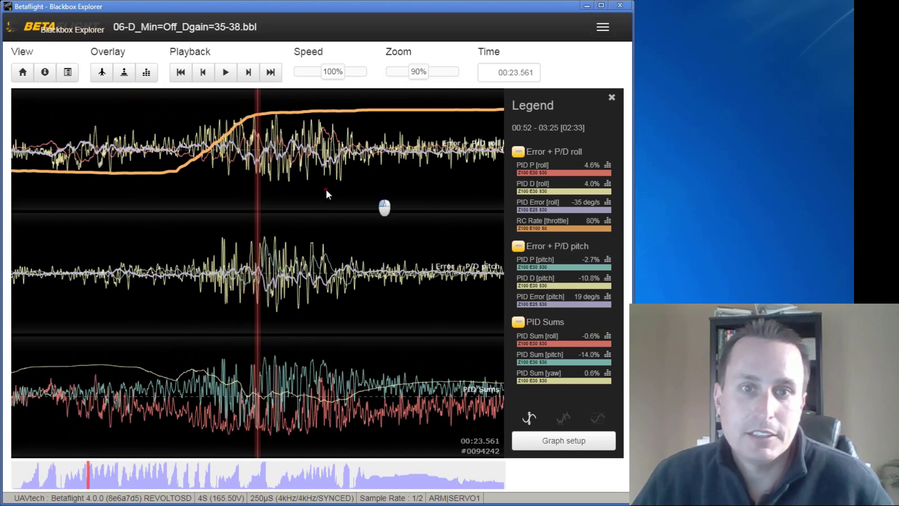
pyautogui.scroll(-2, 335, 193)
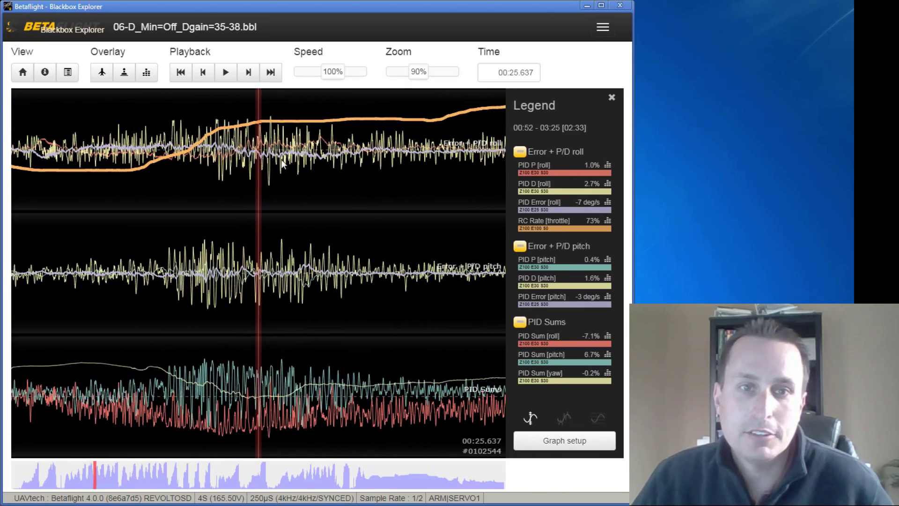
pyautogui.scroll(-3, 294, 159)
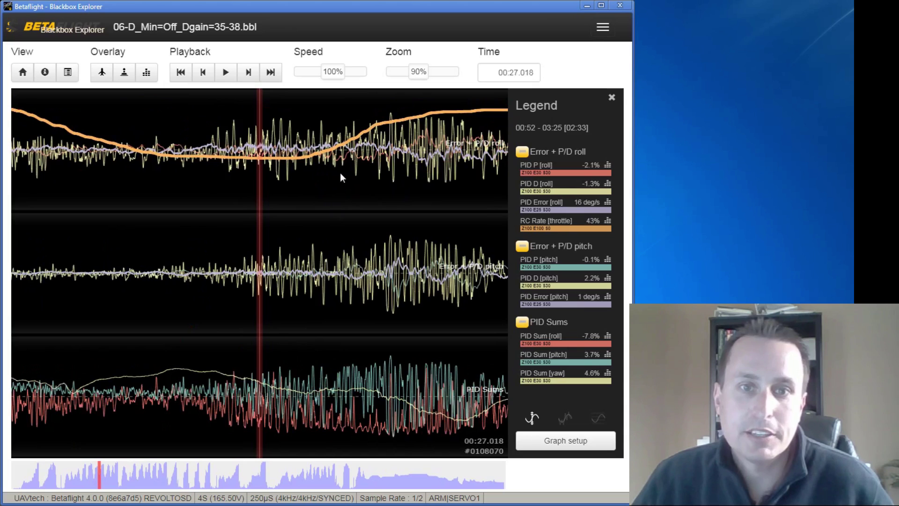
pyautogui.moveTo(488, 143); pyautogui.dragTo(345, 157)
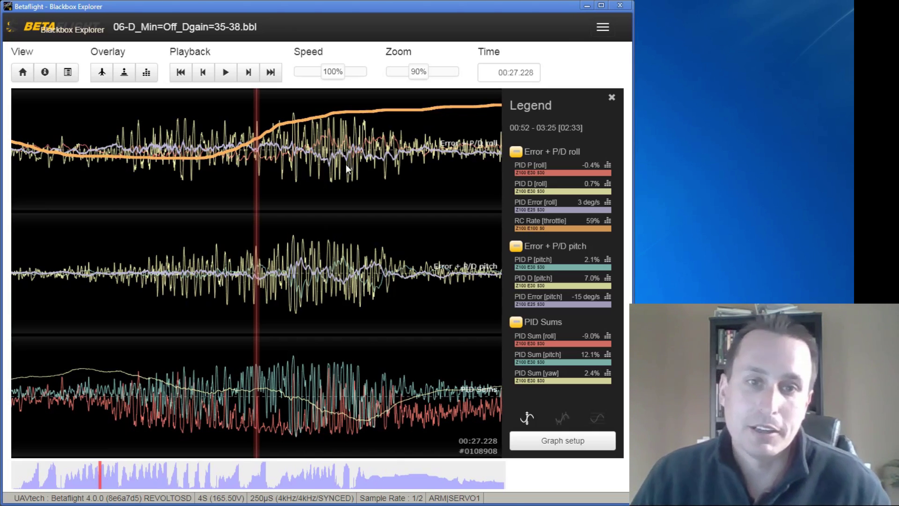
# - Switch to the comparison PDF in PDF-XChange Editor and review the PID error distributions together with the flight traces below them
pyautogui.hotkey('alt', 'Tab')
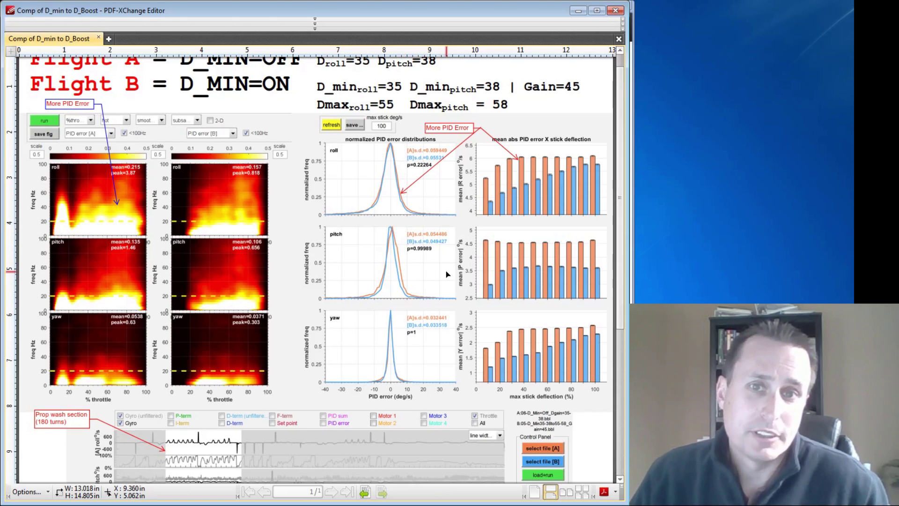
pyautogui.scroll(-2, 446, 274)
pyautogui.scroll(-1, 446, 274)
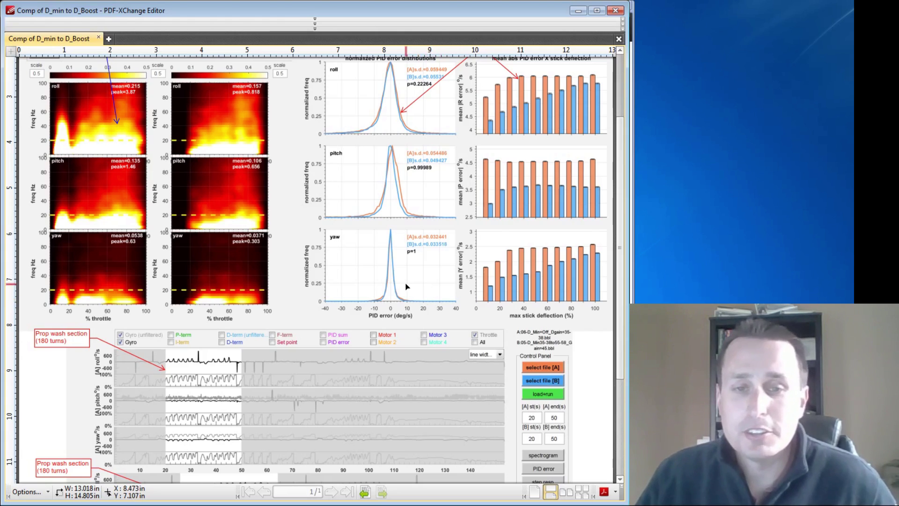
# - Switch to Betaflight Configurator and recheck the D Min roll, pitch and gain settings and the roll Derivative value
pyautogui.hotkey('alt', 'Tab')
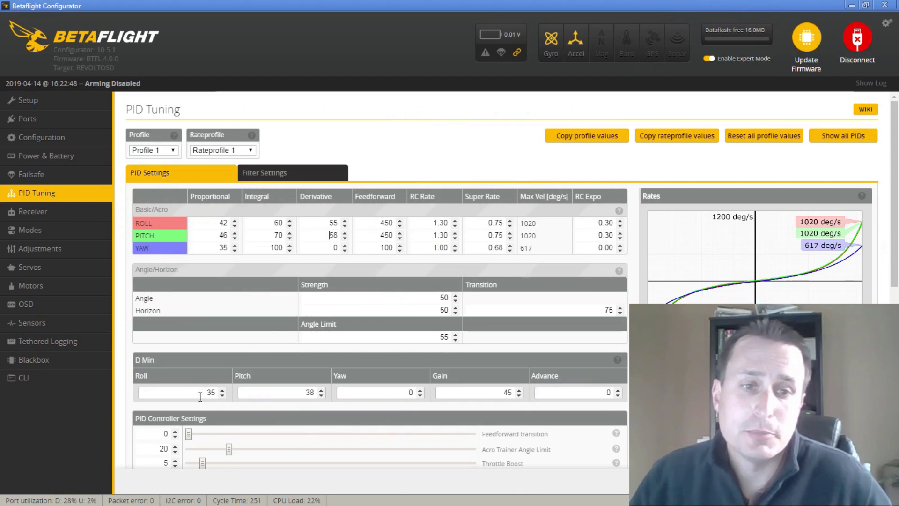
pyautogui.moveTo(203, 394); pyautogui.dragTo(231, 401)
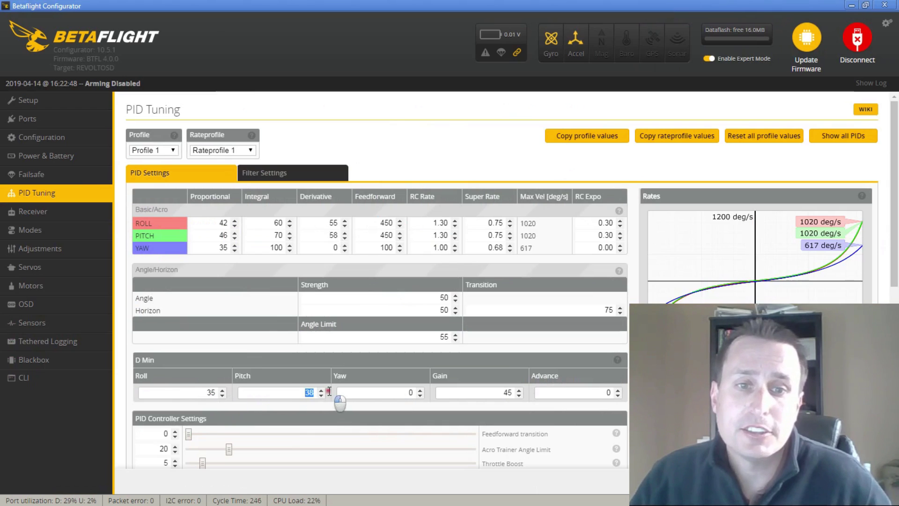
pyautogui.doubleClick(337, 221)
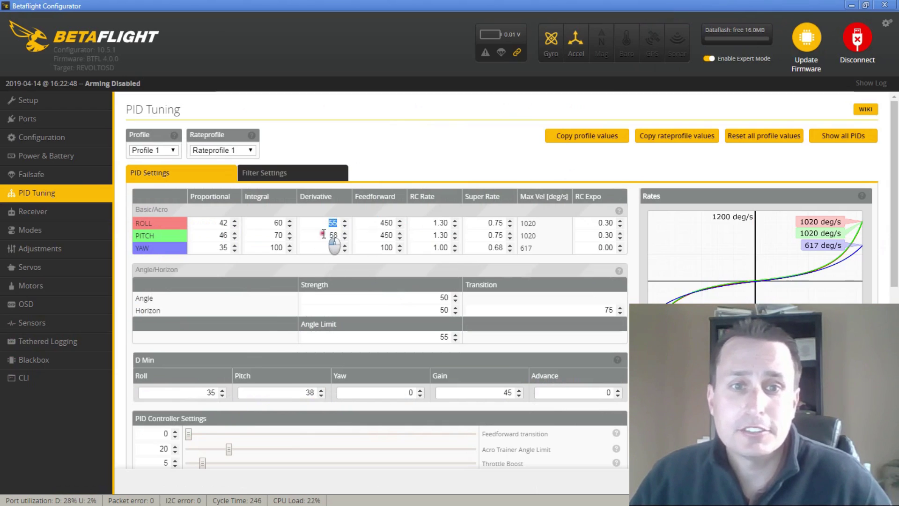
pyautogui.doubleClick(515, 392)
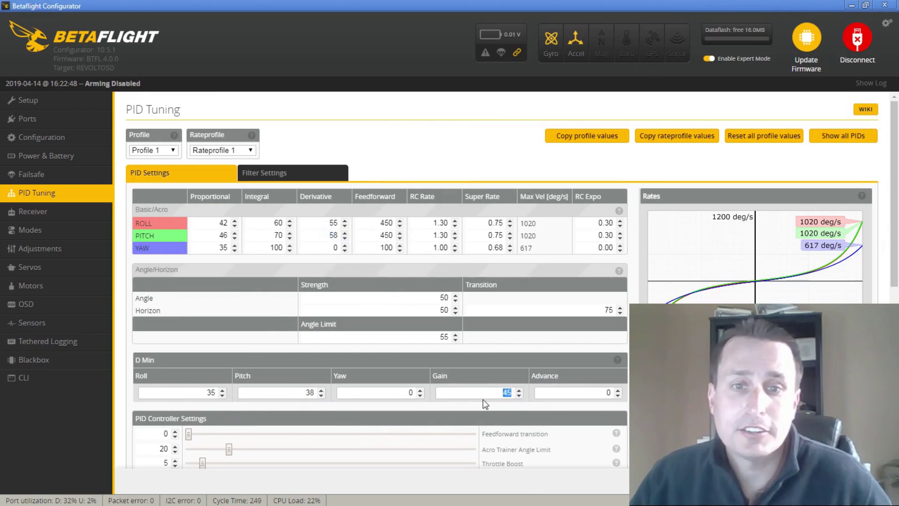